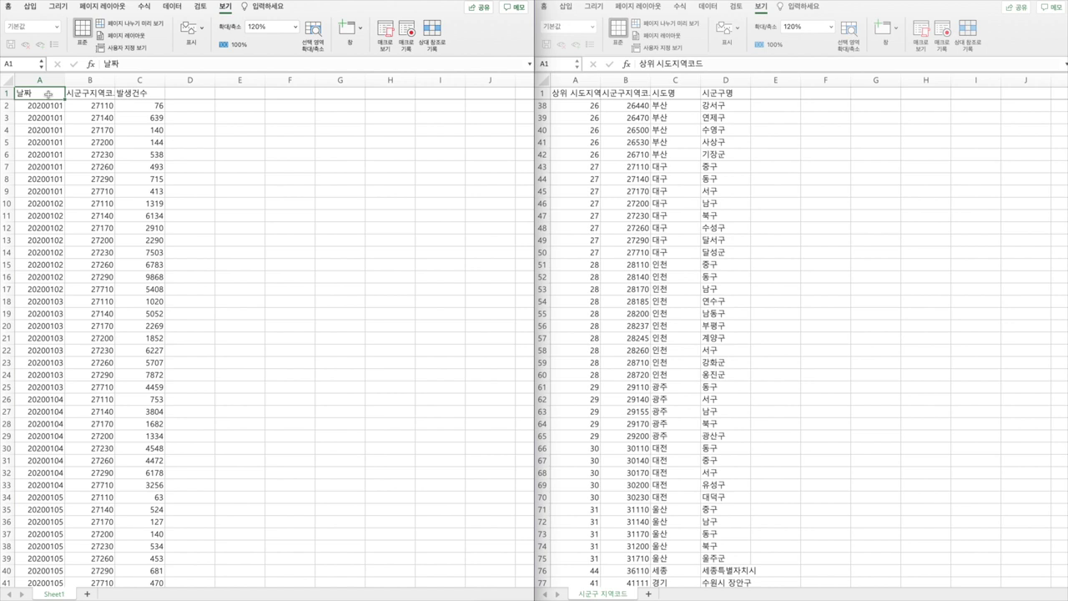
# Compare the 시군구지역코드 values in Sheet1 with the codes and district names of the 대구 rows in the 시군구 지역코드 workbook
pyautogui.click(88, 93)
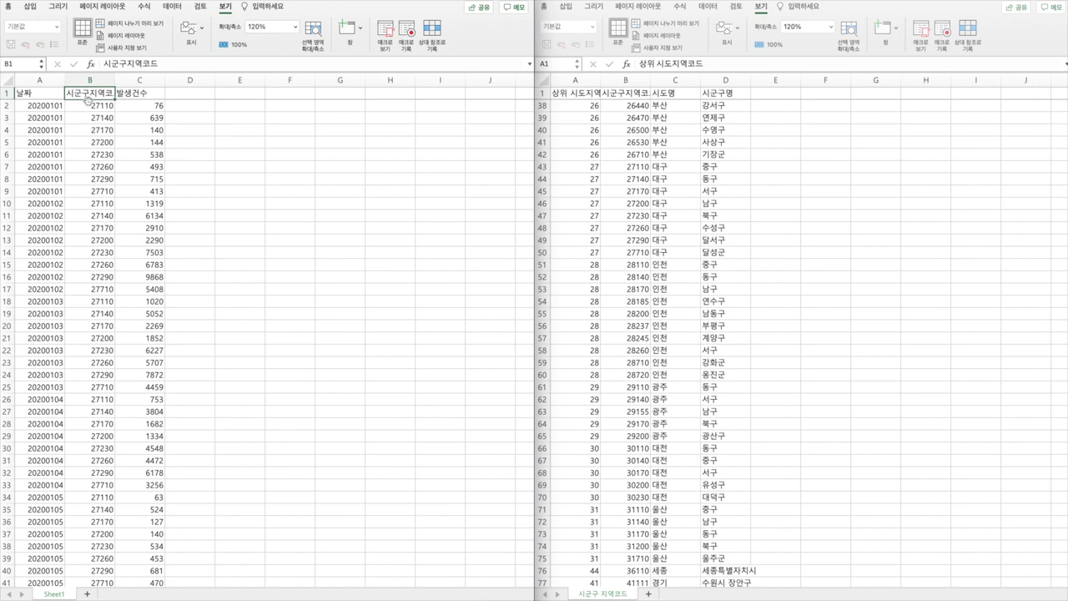
pyautogui.moveTo(88, 106); pyautogui.dragTo(90, 436)
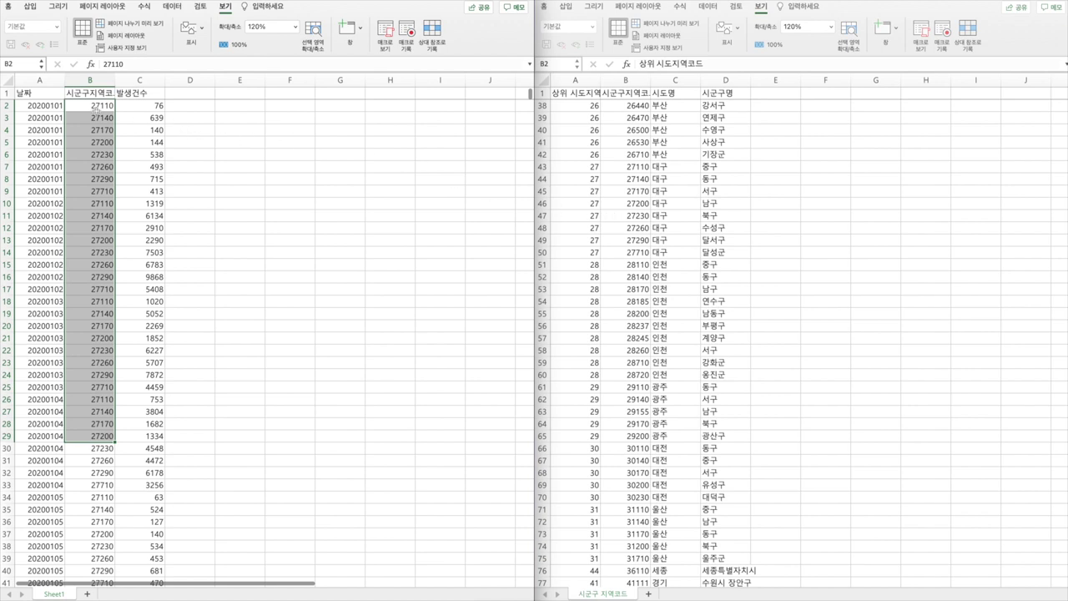
pyautogui.click(582, 167)
pyautogui.moveTo(587, 171); pyautogui.dragTo(714, 251)
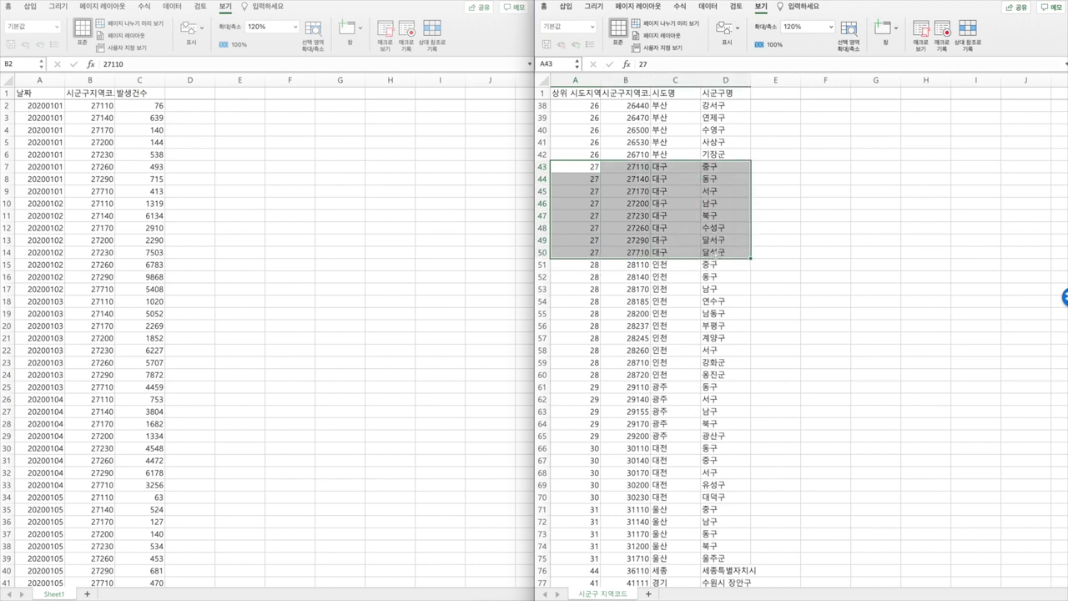
pyautogui.moveTo(632, 167); pyautogui.dragTo(714, 254)
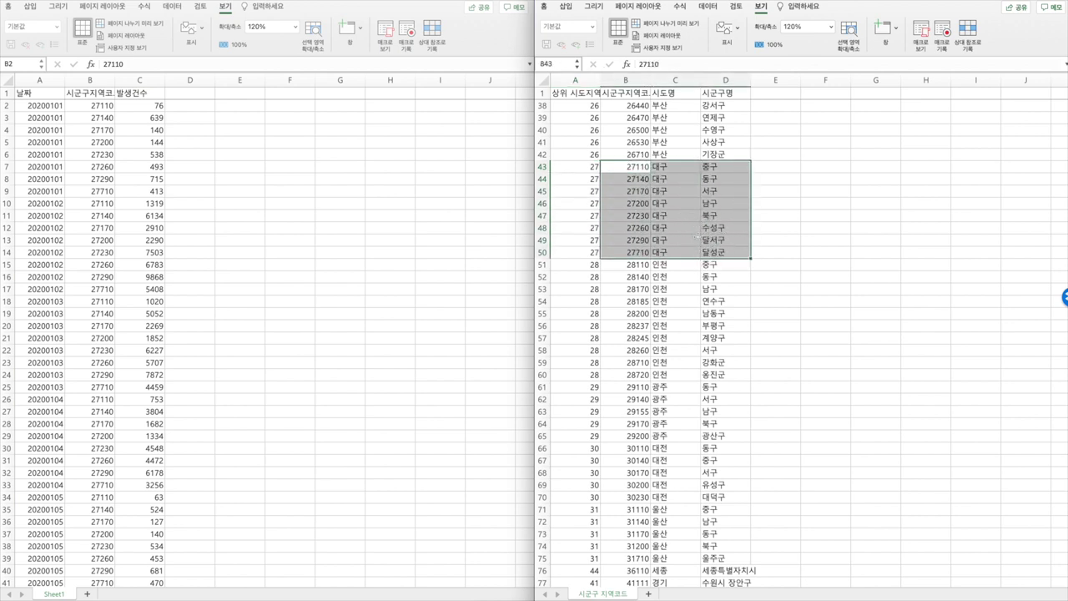
pyautogui.click(185, 105)
pyautogui.click(186, 105)
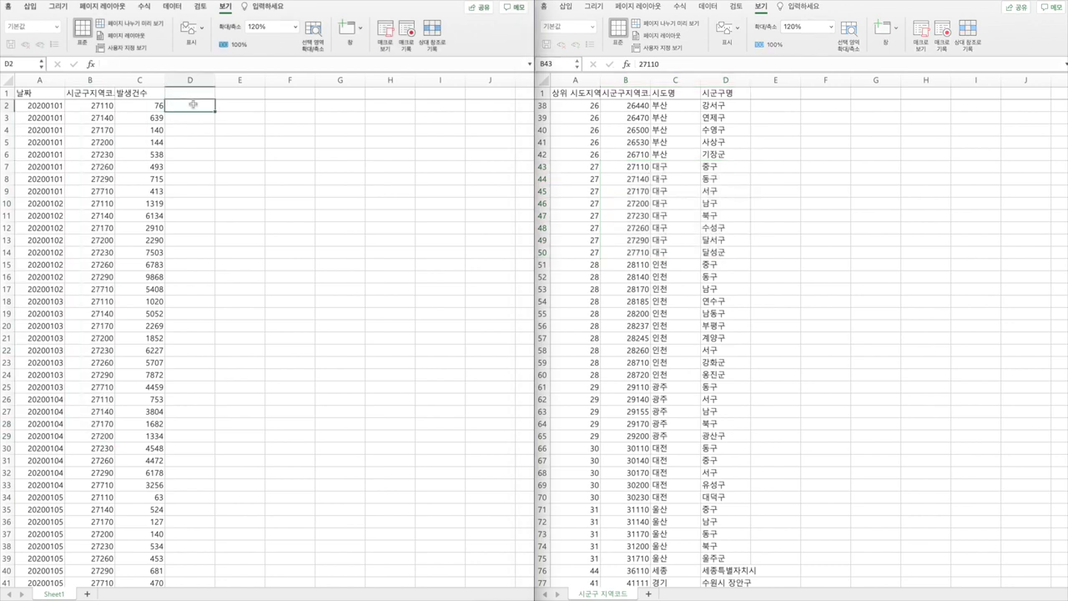
pyautogui.click(82, 101)
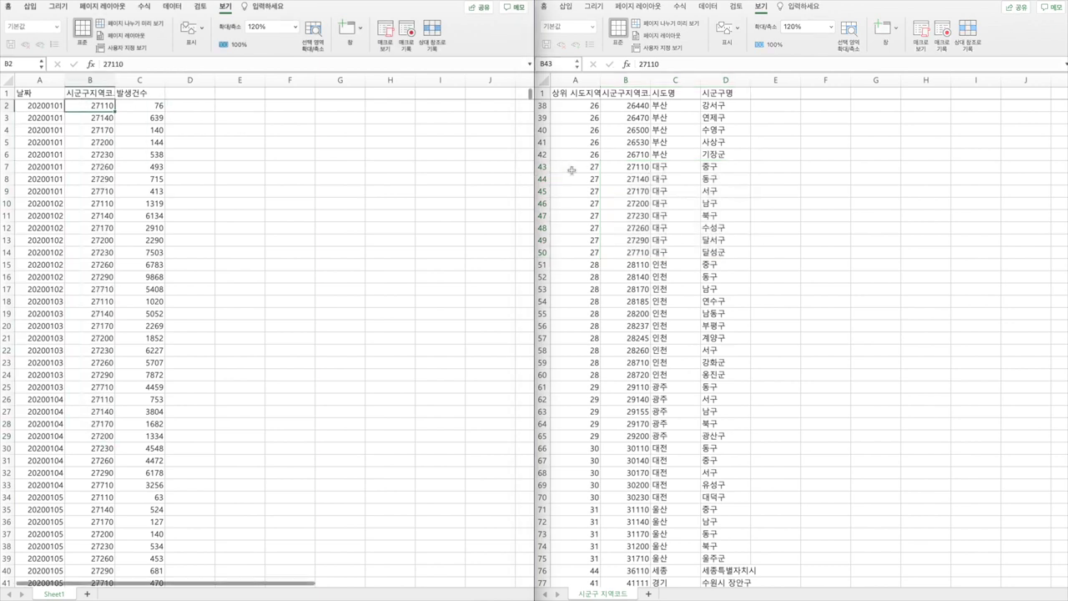
pyautogui.click(630, 166)
pyautogui.click(630, 166)
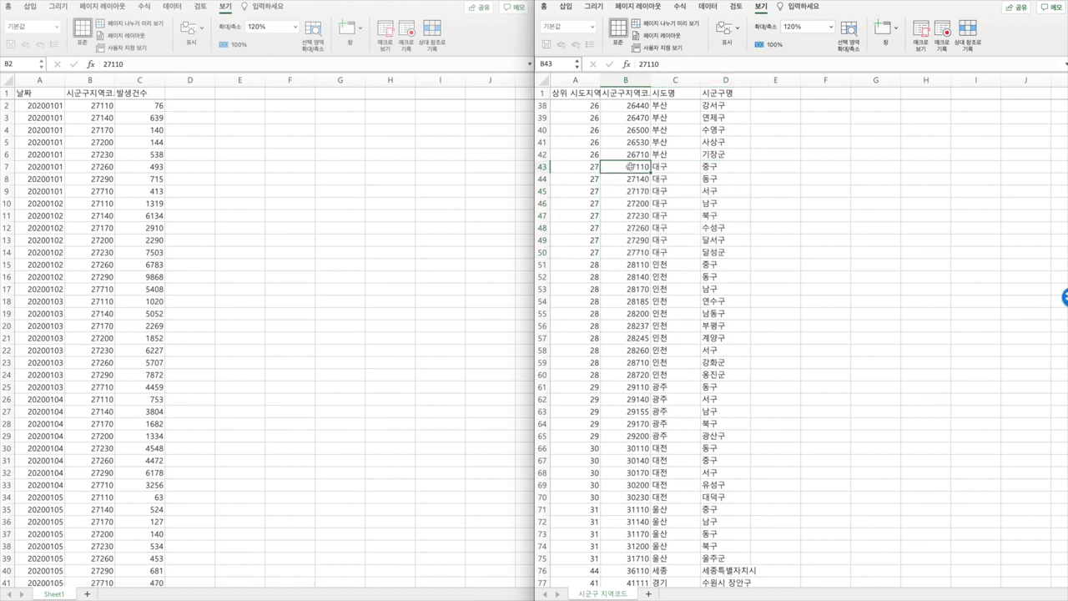
pyautogui.click(97, 105)
pyautogui.click(630, 166)
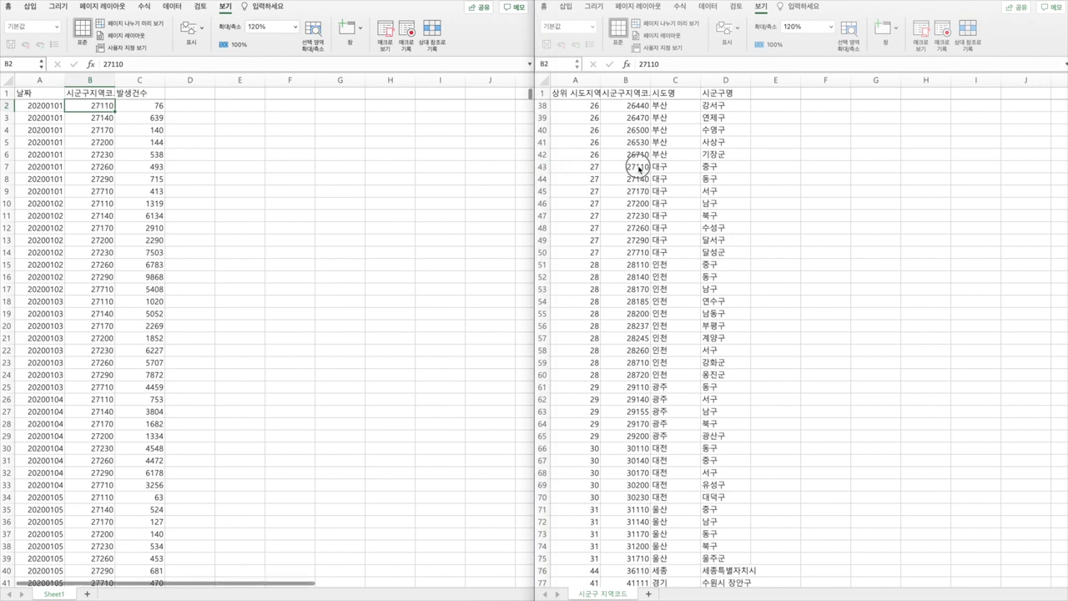
pyautogui.click(193, 107)
pyautogui.click(196, 105)
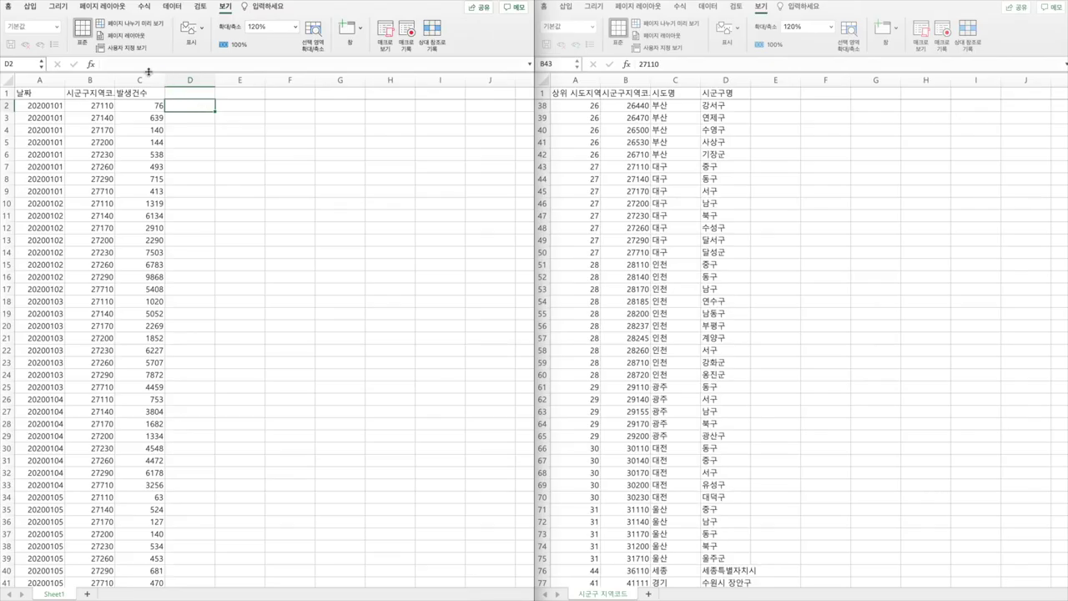
# Insert a new column before 발생건수 in Sheet1 and give it the header 구
pyautogui.click(149, 79)
pyautogui.rightClick(148, 79)
pyautogui.click(164, 137)
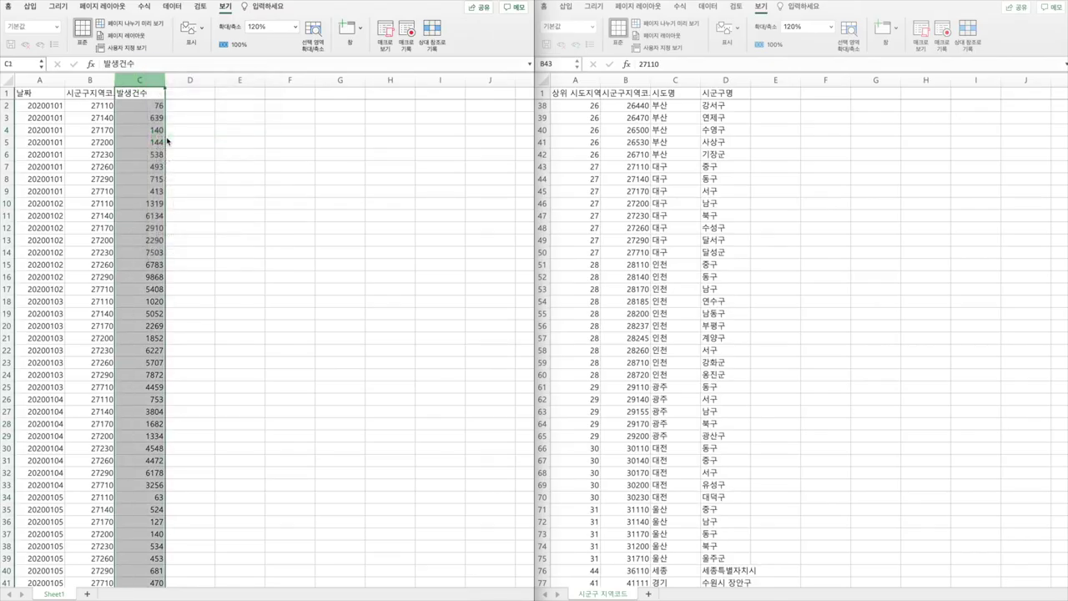
pyautogui.click(144, 94)
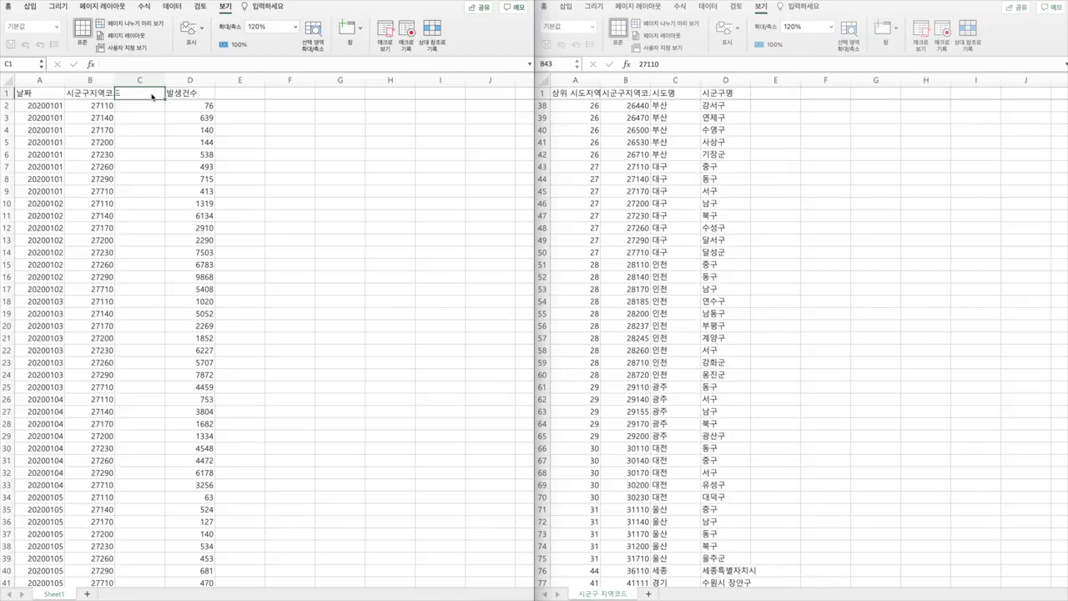
pyautogui.write('구')
pyautogui.press('Return')
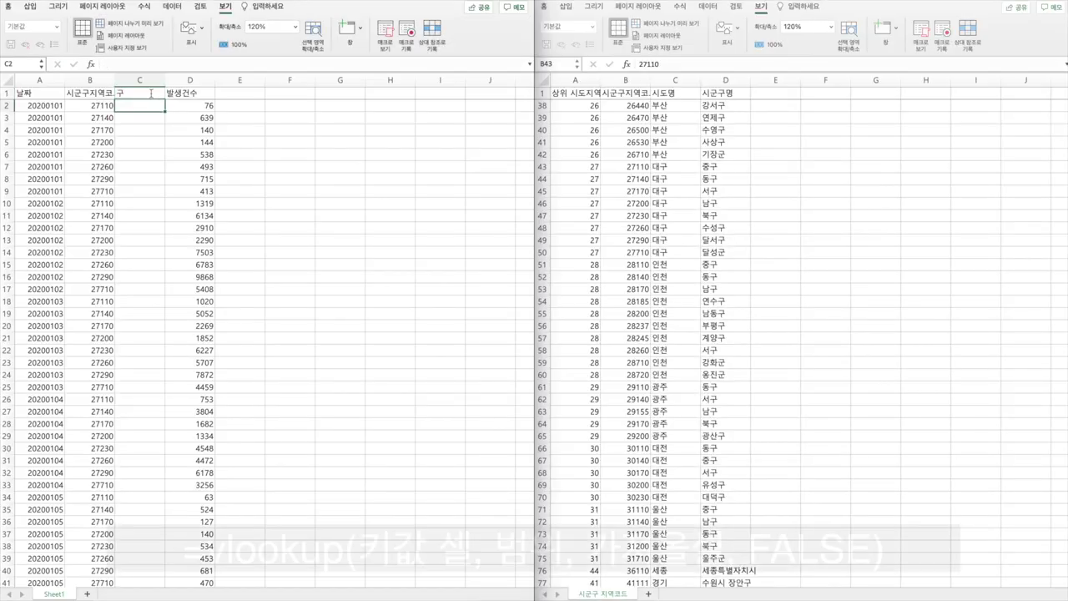
# Enter a VLOOKUP in C2 that finds B2 in $B$43:$D$50 of the 시군구 지역코드 sheet and returns column 3, with FALSE for exact match
pyautogui.write('=v')
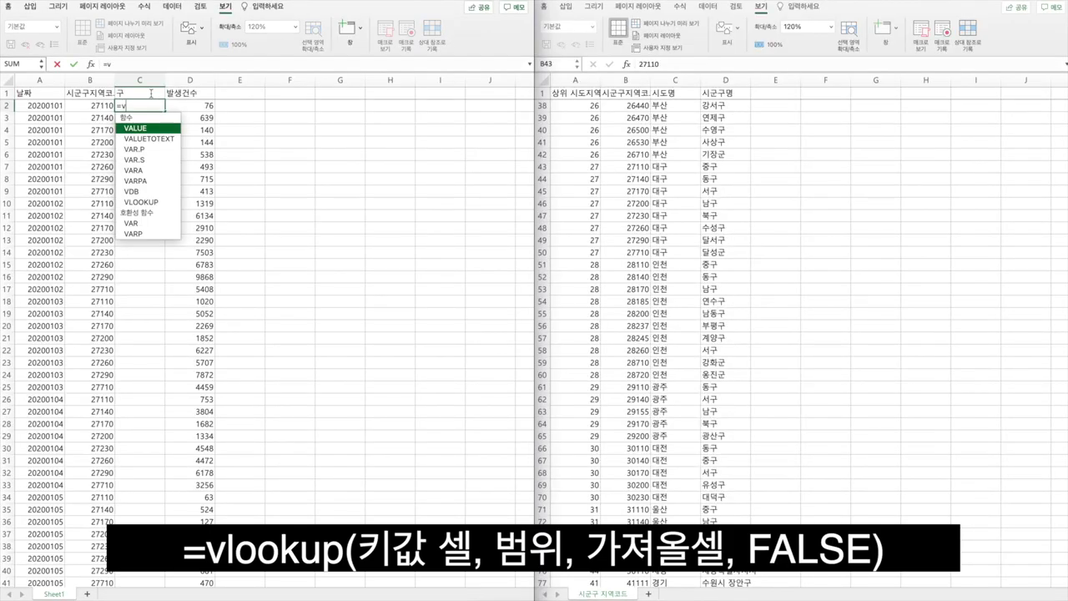
pyautogui.write('lookup(')
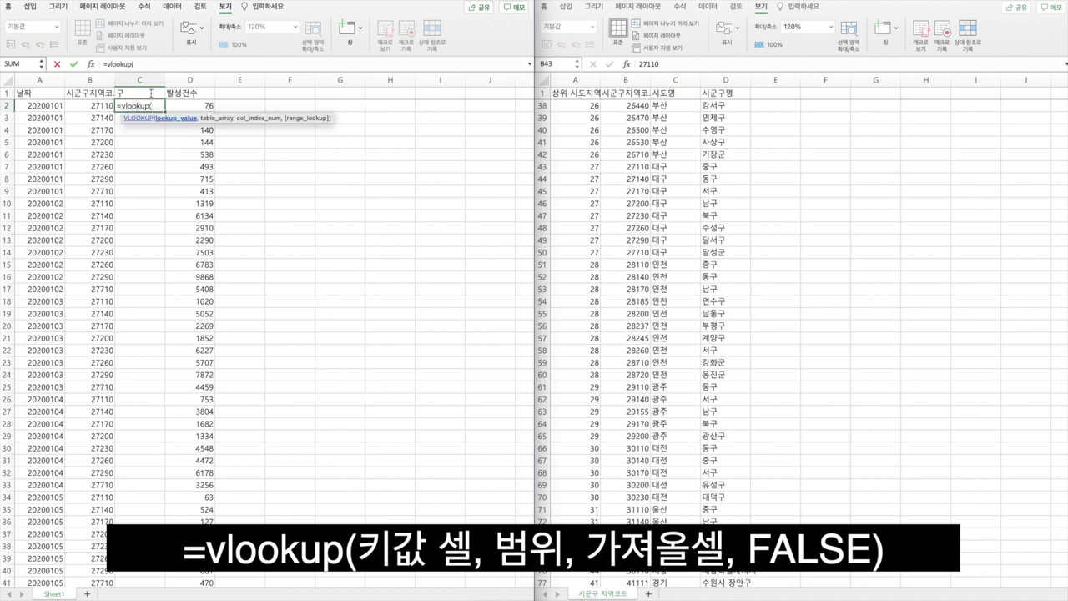
pyautogui.click(100, 106)
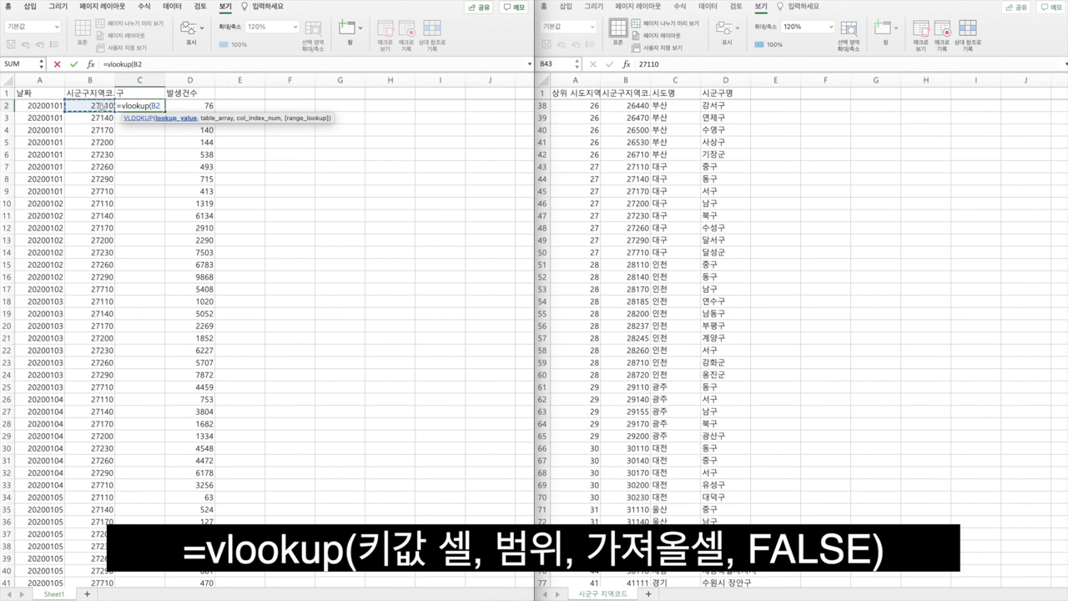
pyautogui.write(',')
pyautogui.click(637, 160)
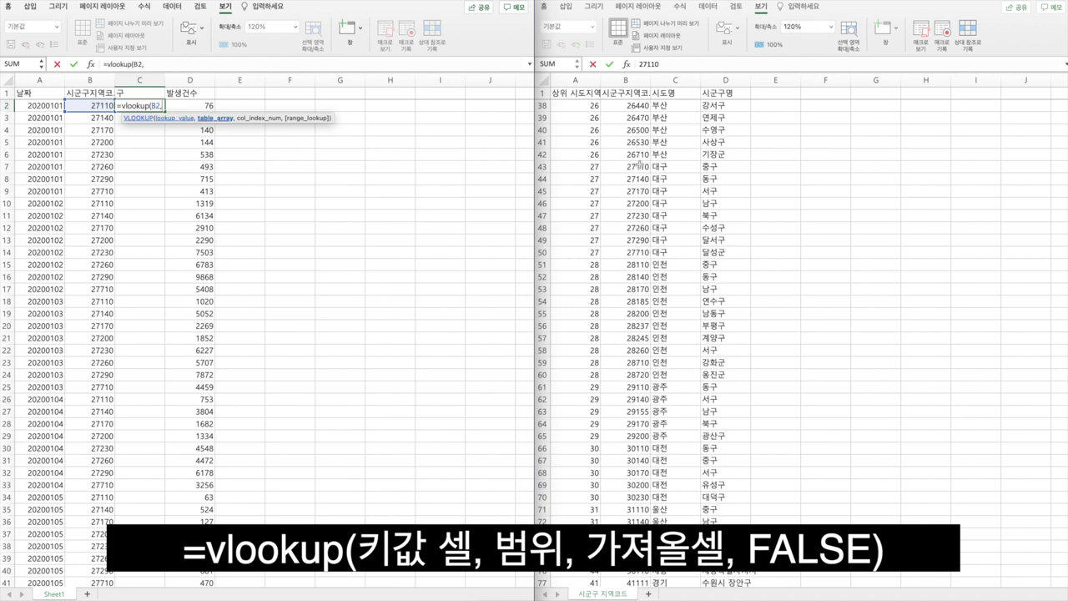
pyautogui.click(627, 166)
pyautogui.moveTo(628, 166); pyautogui.dragTo(708, 252)
pyautogui.write(',3')
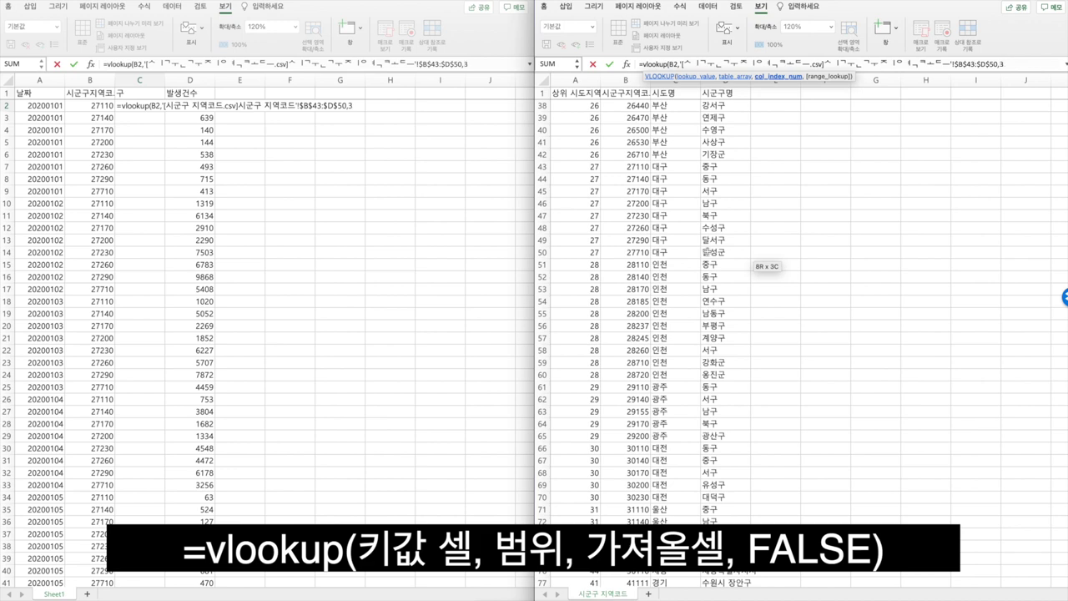
pyautogui.write(',FALSE')
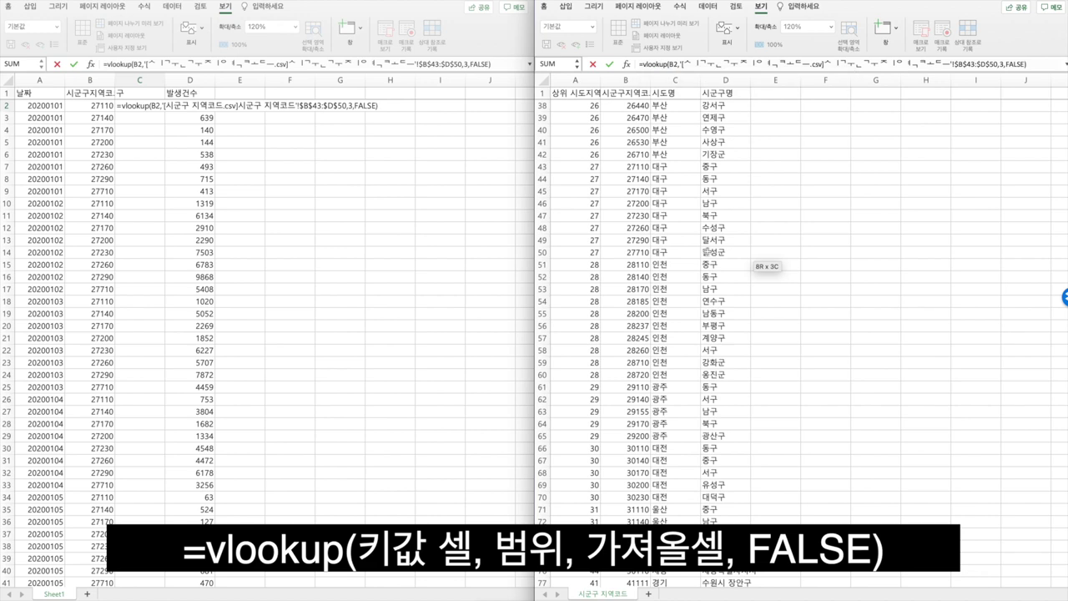
pyautogui.press('Return')
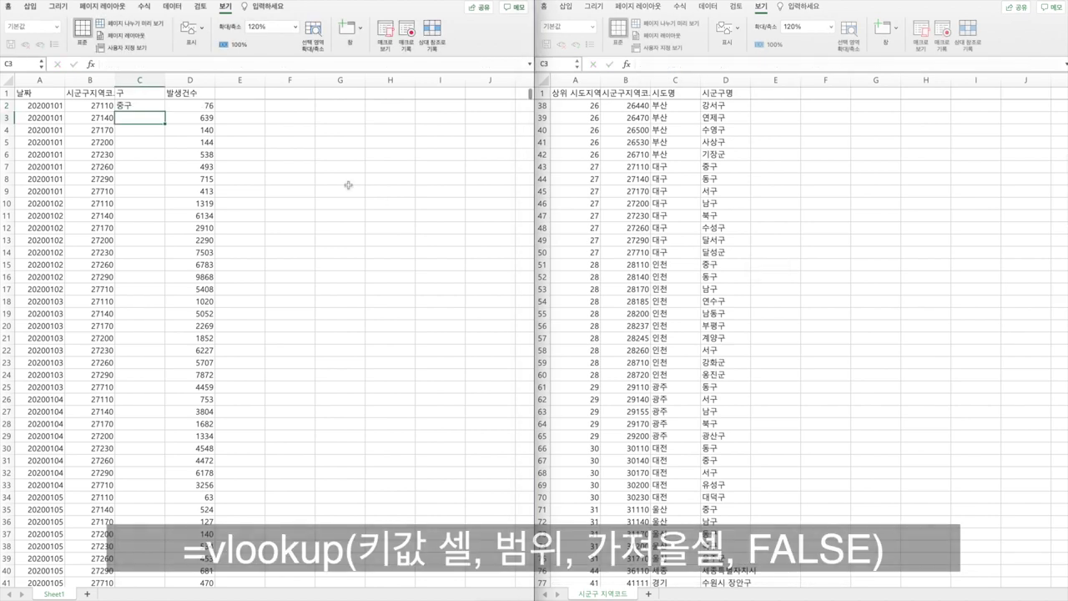
# Fill the VLOOKUP formula from C2 down the whole 구 column
pyautogui.click(149, 105)
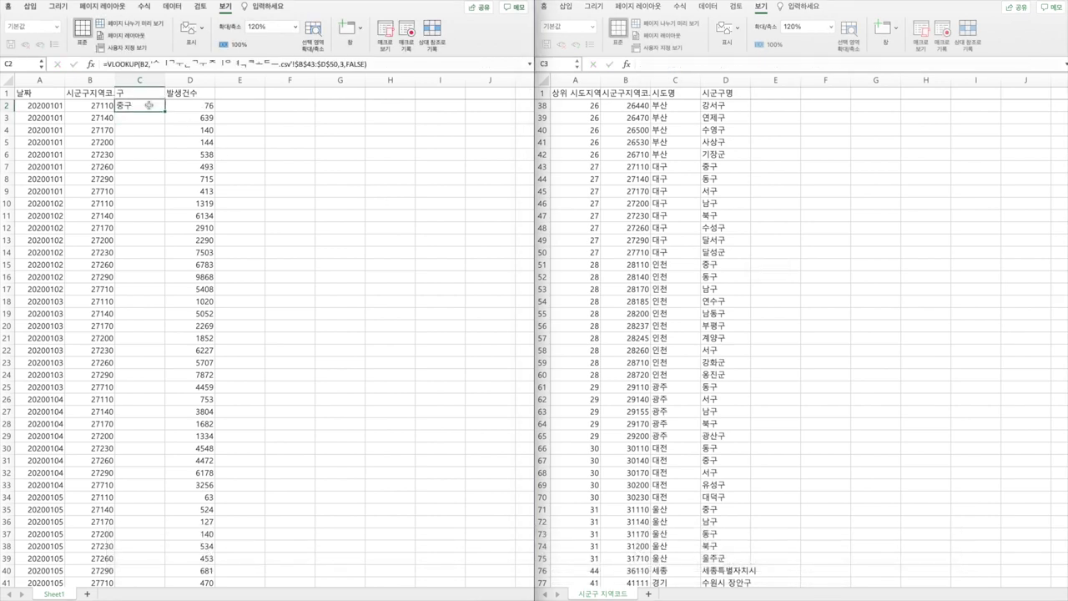
pyautogui.click(149, 119)
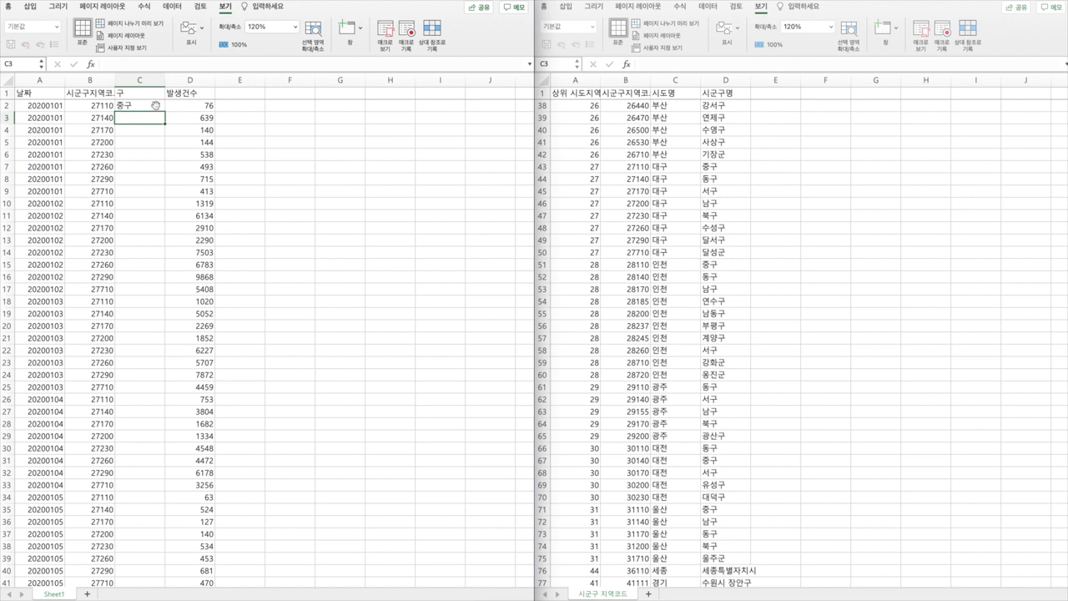
pyautogui.click(90, 105)
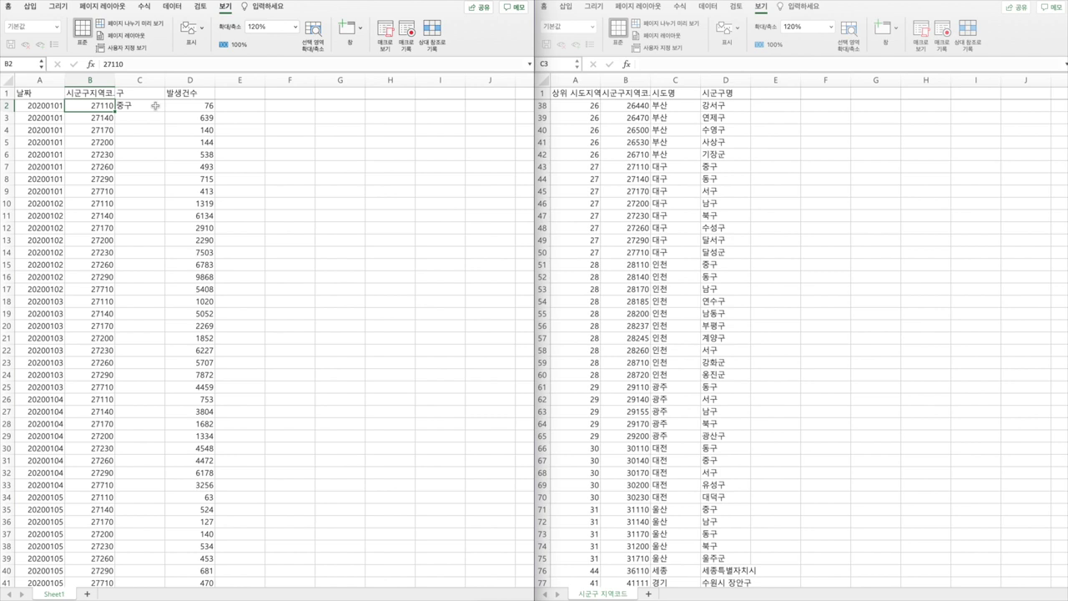
pyautogui.click(155, 105)
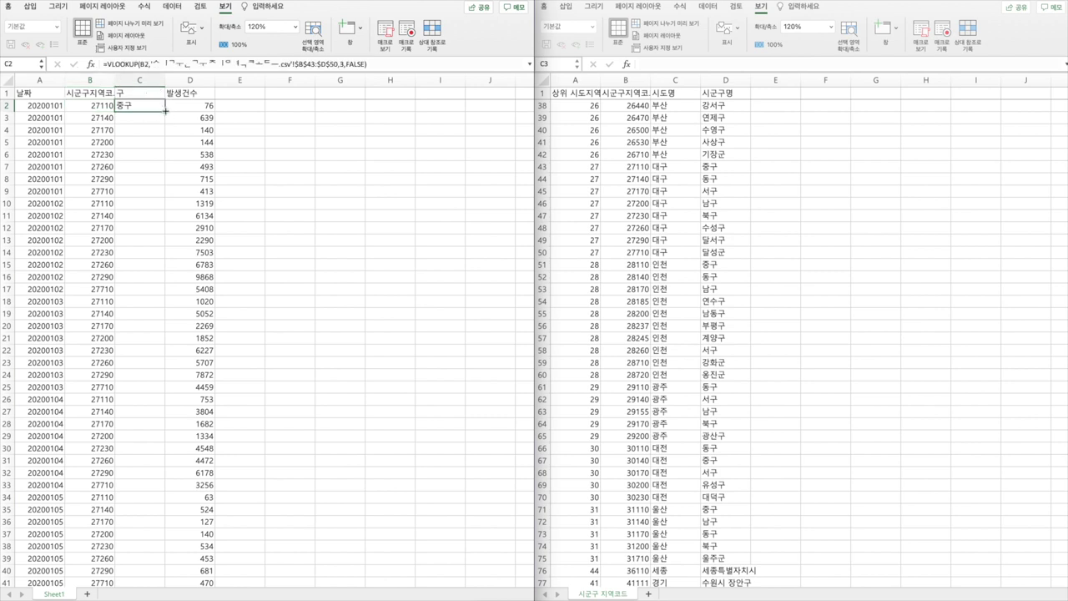
pyautogui.doubleClick(165, 110)
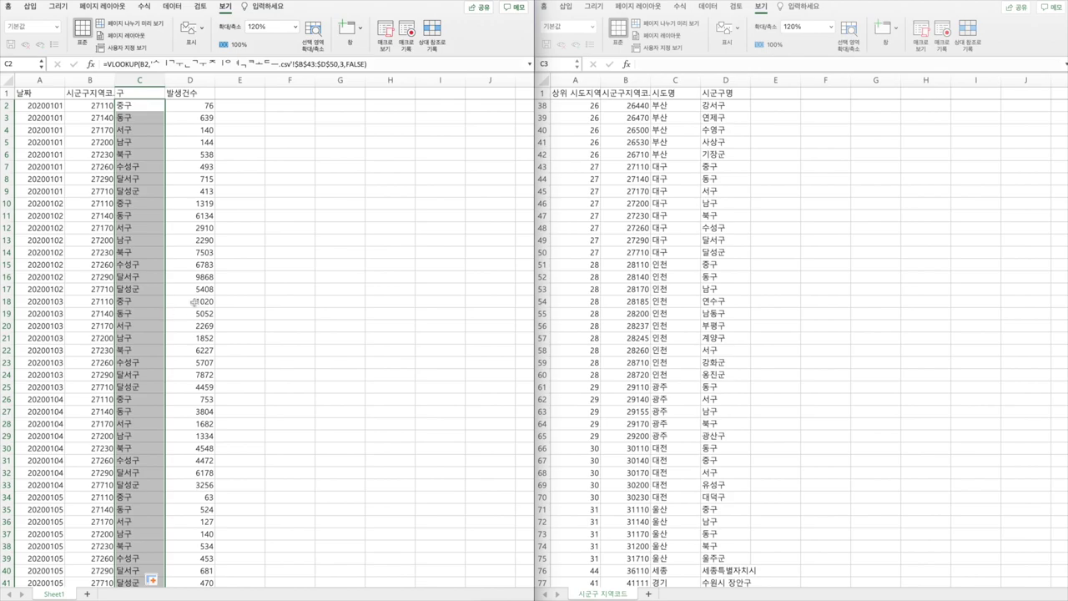
pyautogui.click(244, 301)
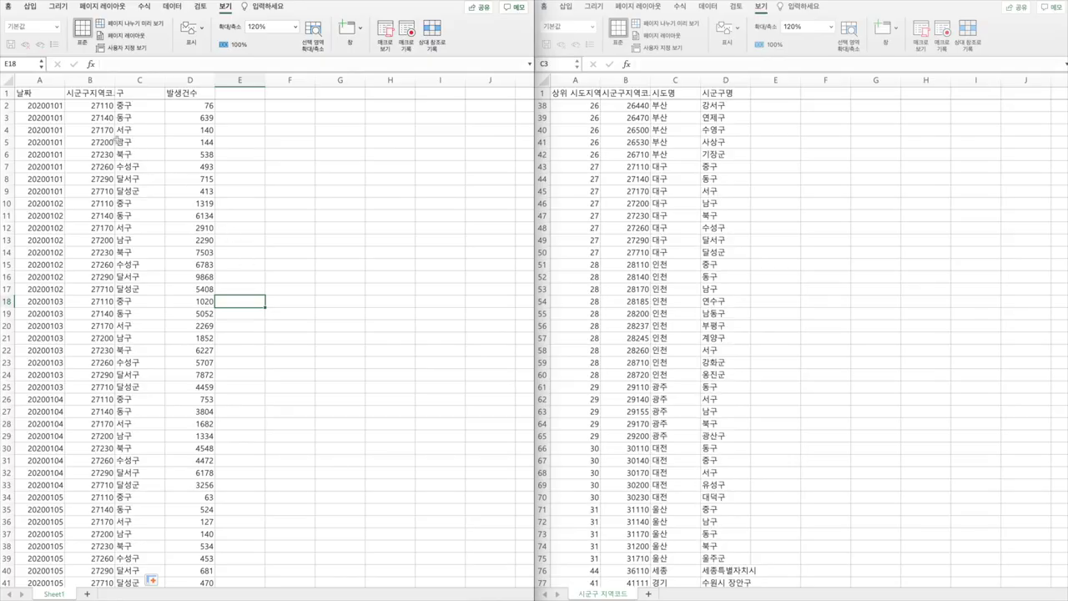
# Insert a new column before 시군구지역코드 and give it the header 시도코드
pyautogui.click(97, 94)
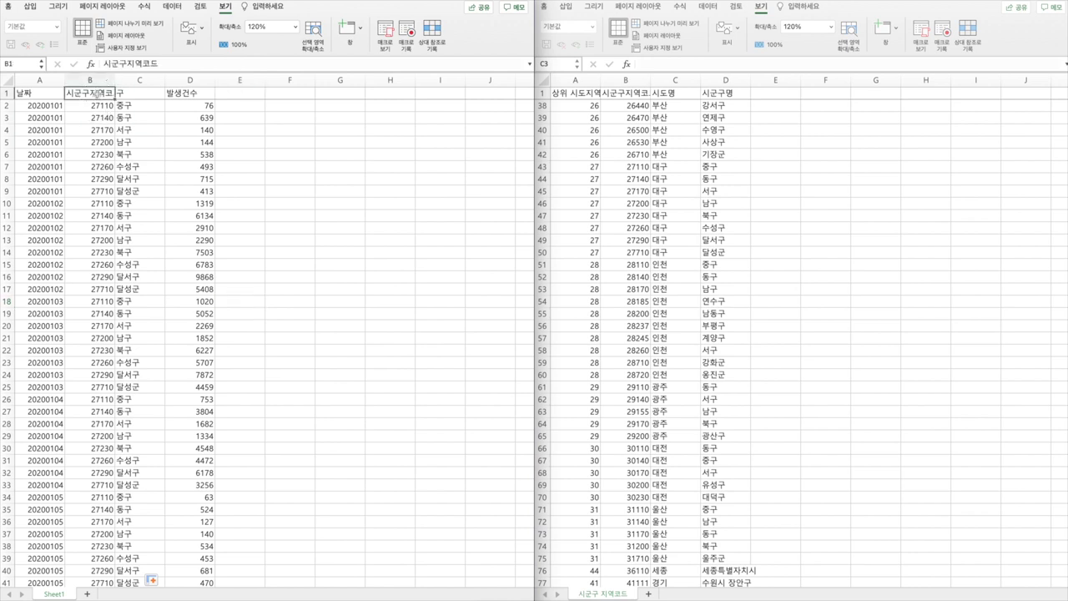
pyautogui.click(96, 104)
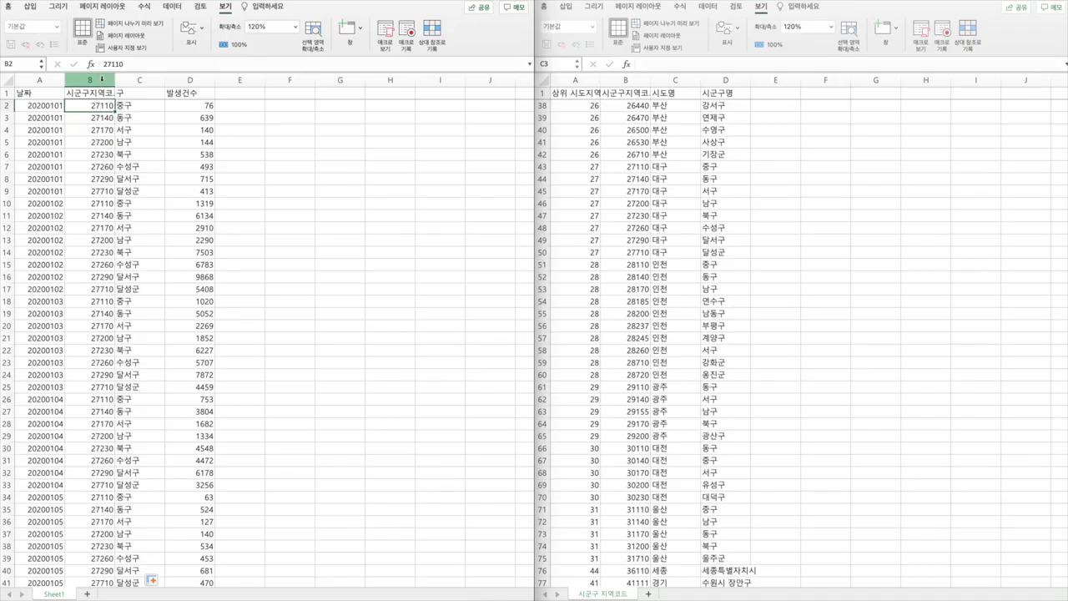
pyautogui.rightClick(102, 79)
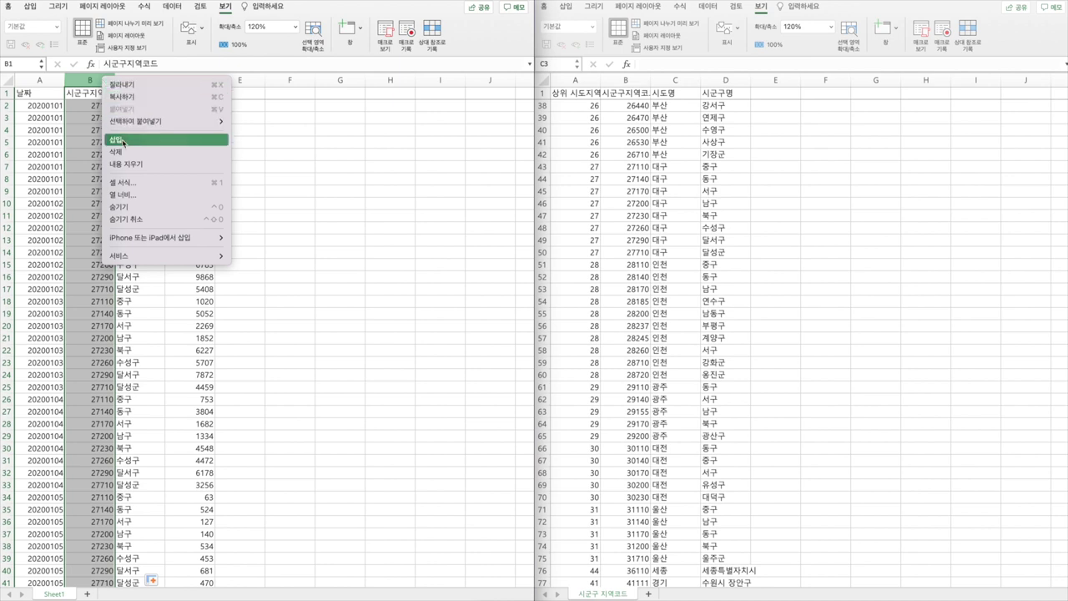
pyautogui.click(116, 140)
pyautogui.click(97, 97)
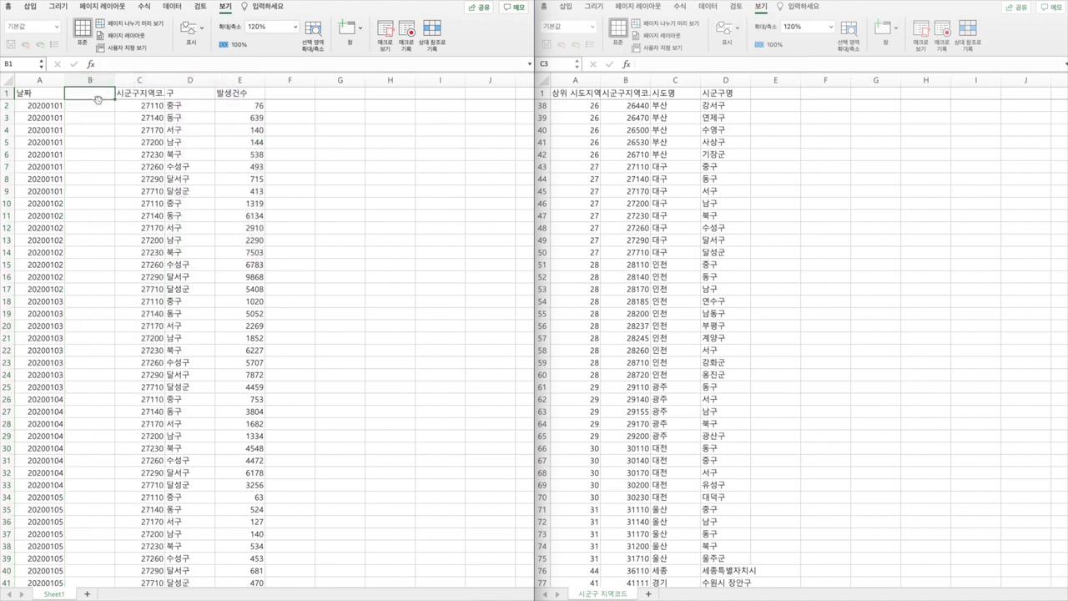
pyautogui.write('시도코드')
pyautogui.press('Return')
# Enter the formula =LEFT(C2,2) in B2 to extract the first two digits of the district code
pyautogui.click(97, 107)
pyautogui.write('=')
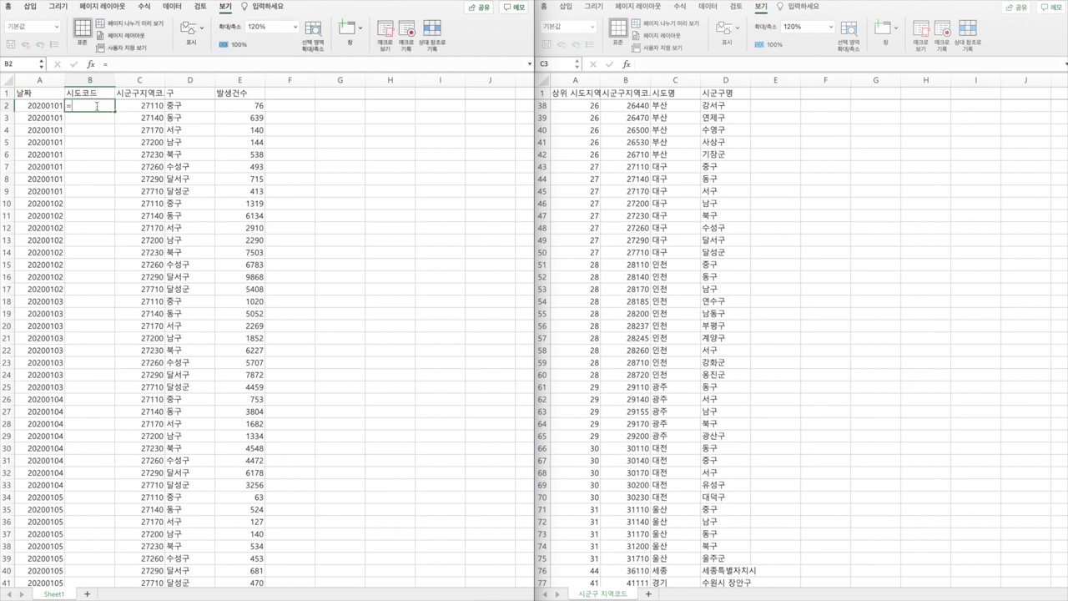
pyautogui.write('left(')
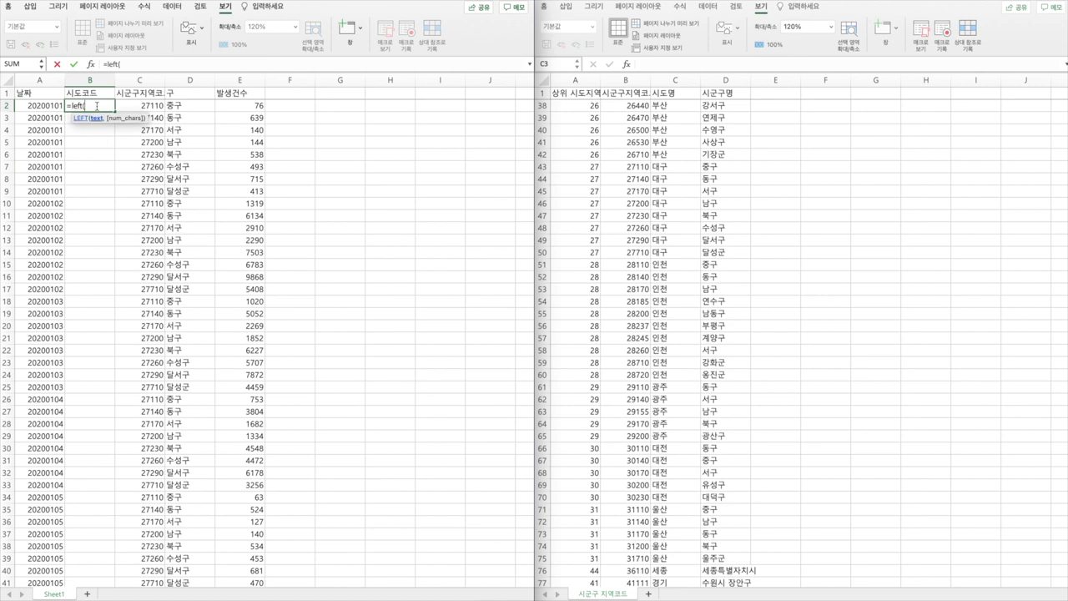
pyautogui.click(136, 106)
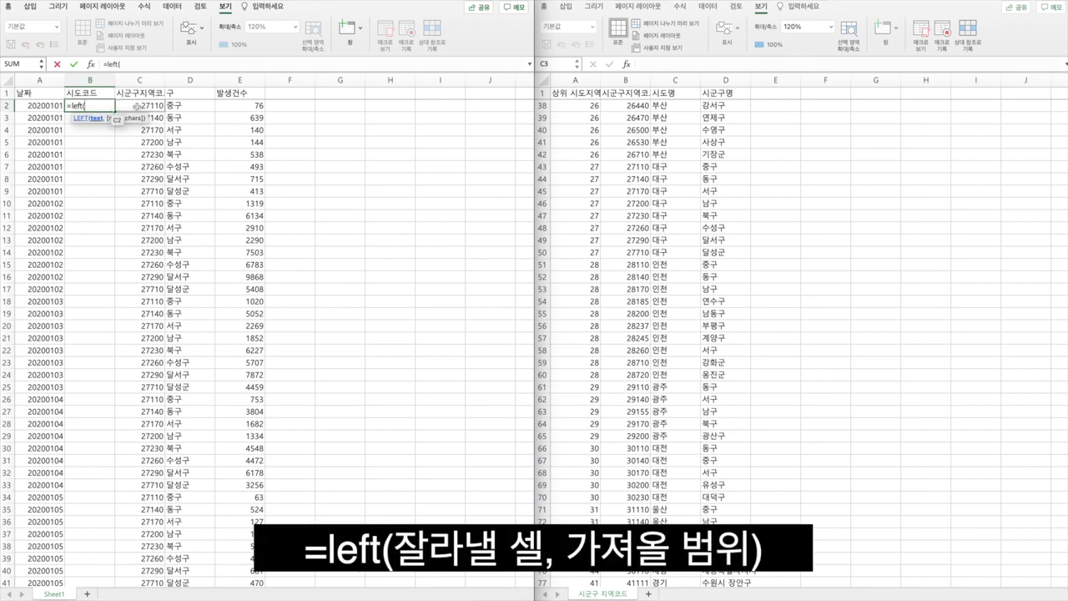
pyautogui.write(',')
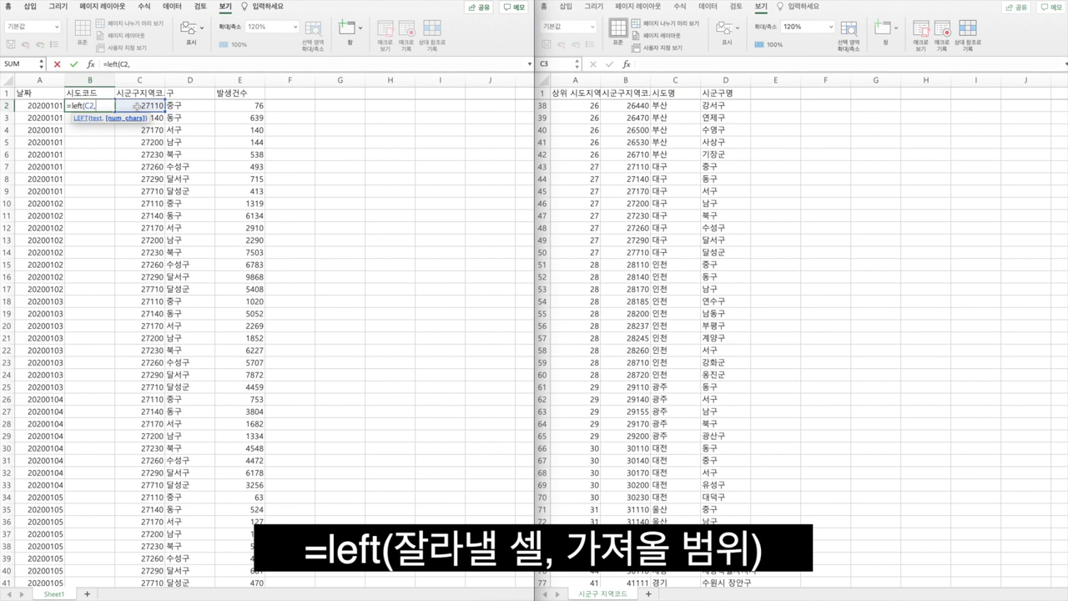
pyautogui.write('2)')
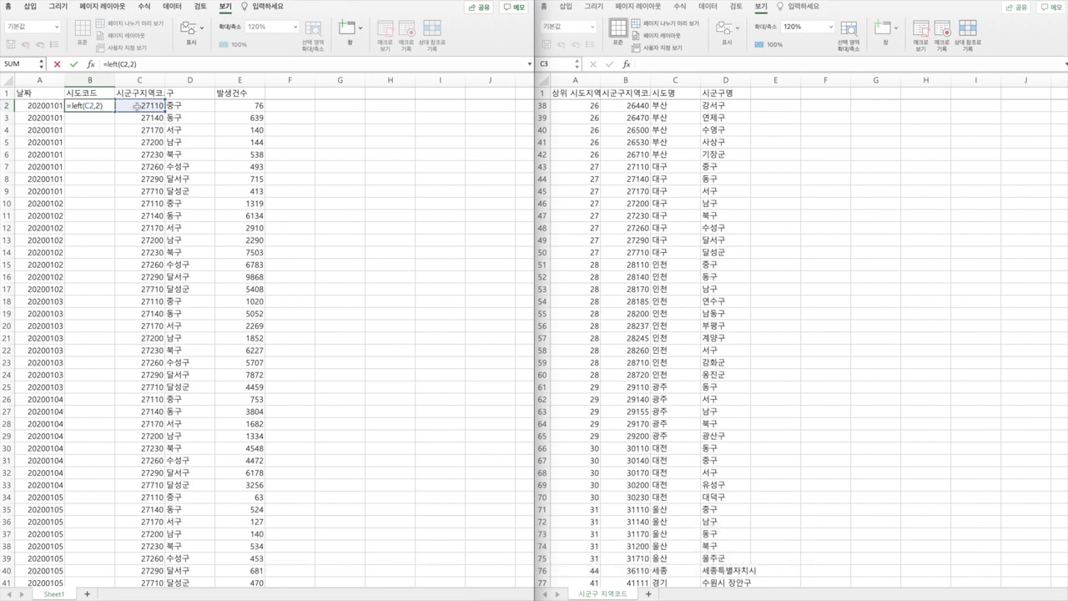
pyautogui.press('Return')
# Fill the LEFT formula from B2 down the whole 시도코드 column
pyautogui.click(100, 107)
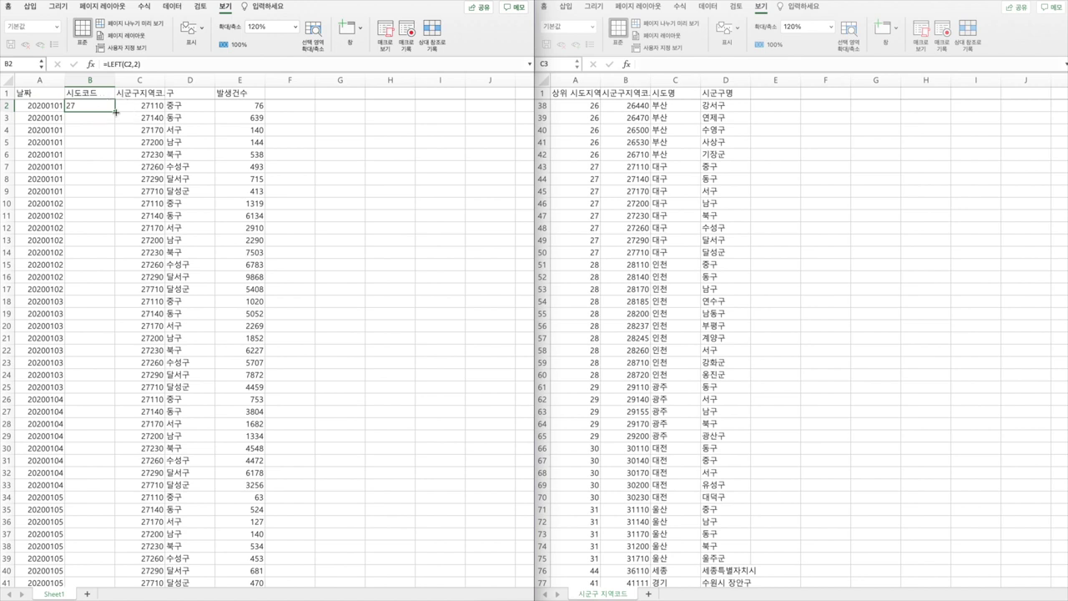
pyautogui.doubleClick(116, 111)
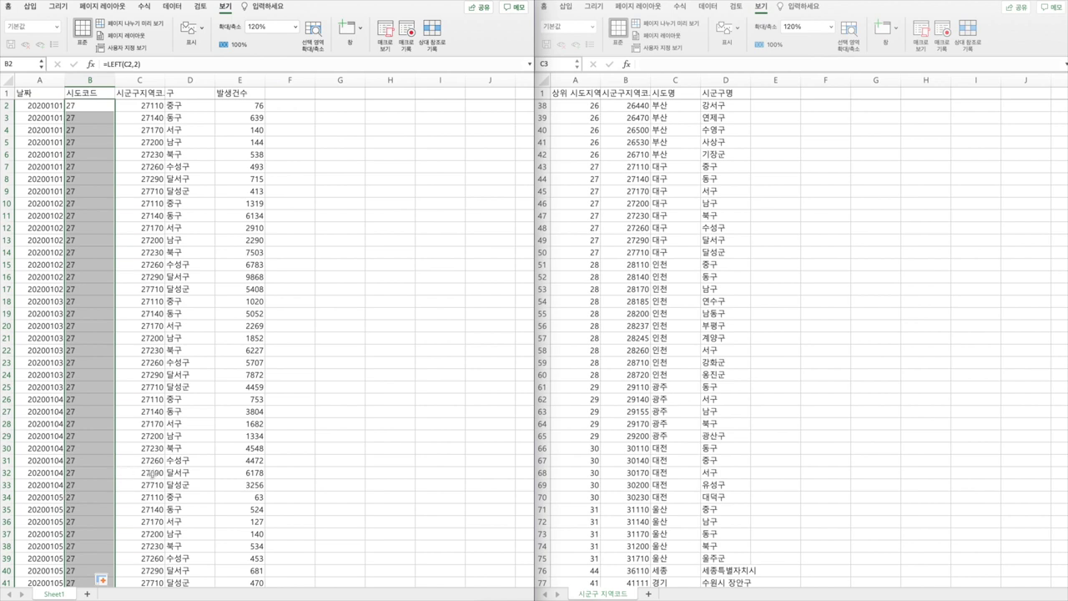
pyautogui.click(92, 326)
pyautogui.click(289, 276)
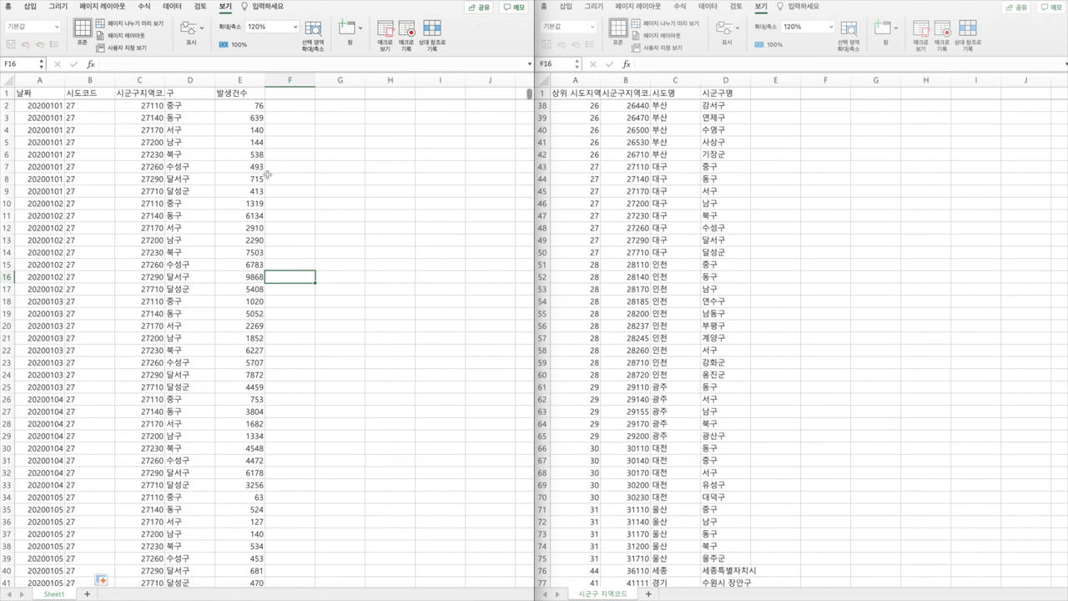
pyautogui.click(110, 179)
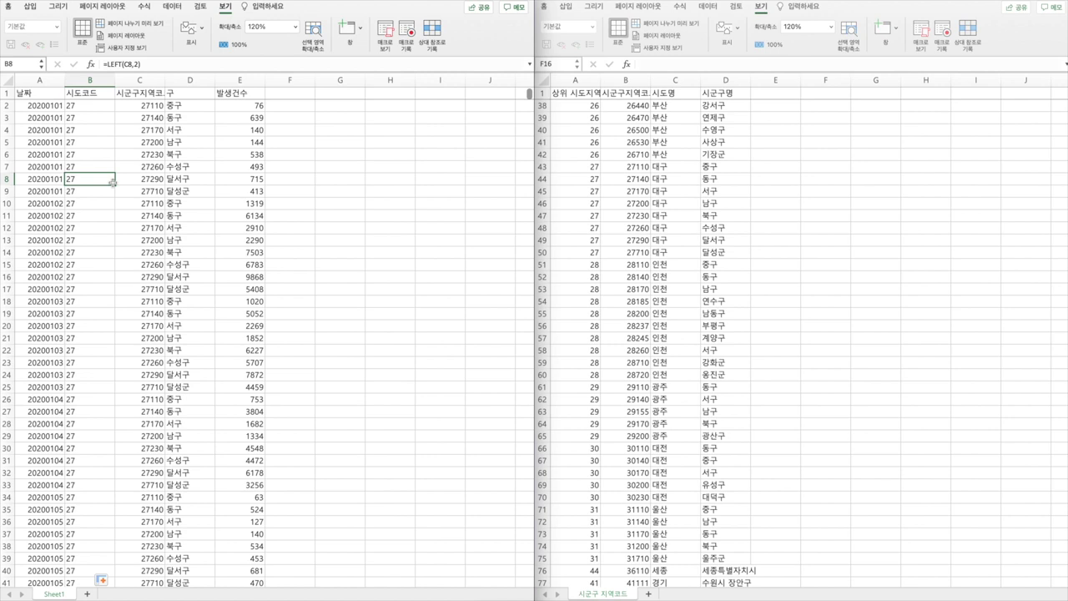